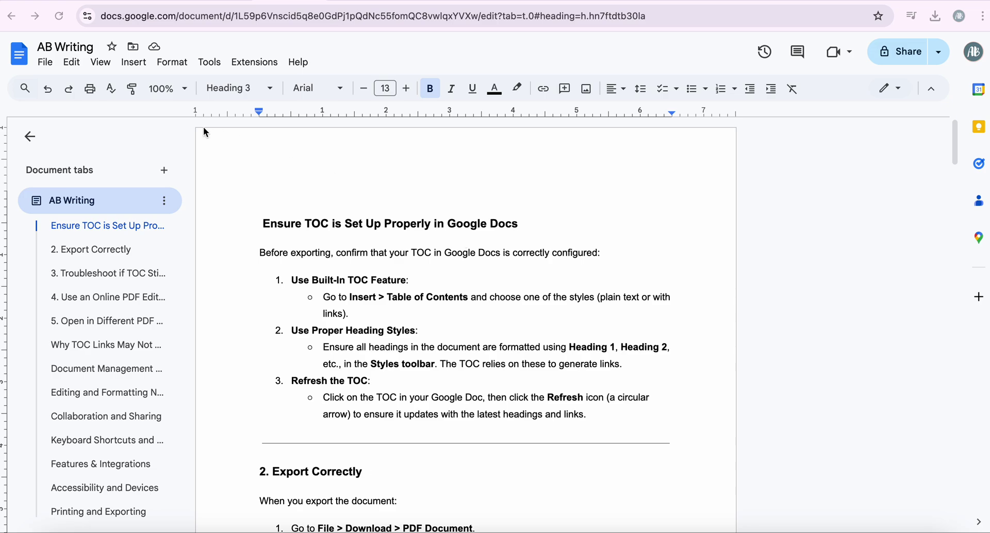
Step: Show the File menu commands for the AB Writing document
{"action": "left_click", "coordinate": [50, 69]}
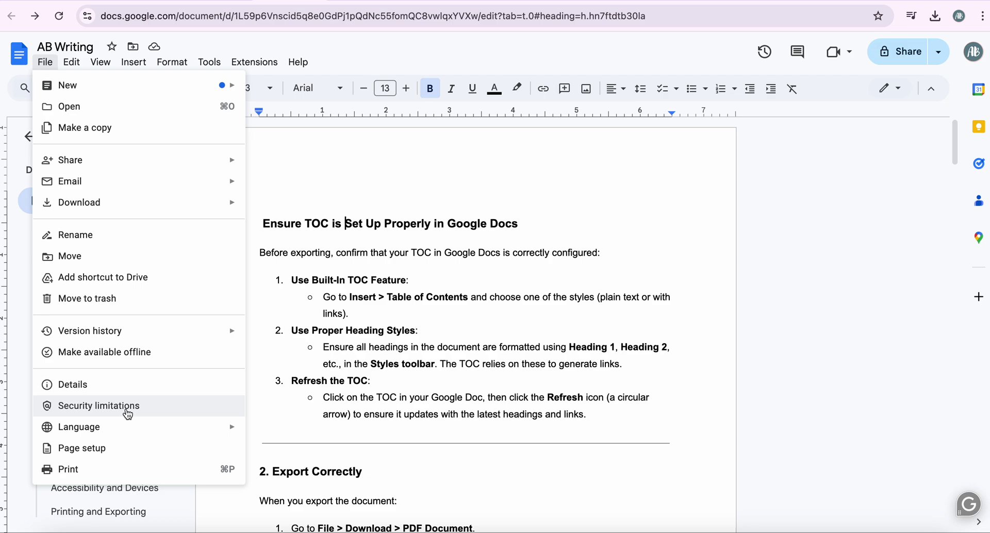
Step: Dismiss the File menu and bring up AB Writing's Share dialog, currently restricted to the owner
{"action": "left_click", "coordinate": [322, 417]}
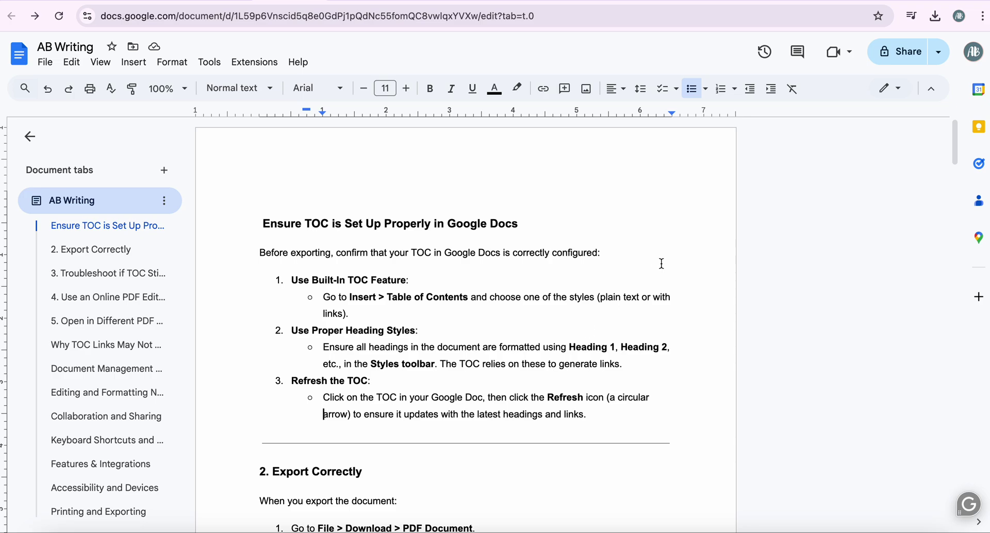
{"action": "left_click", "coordinate": [911, 60]}
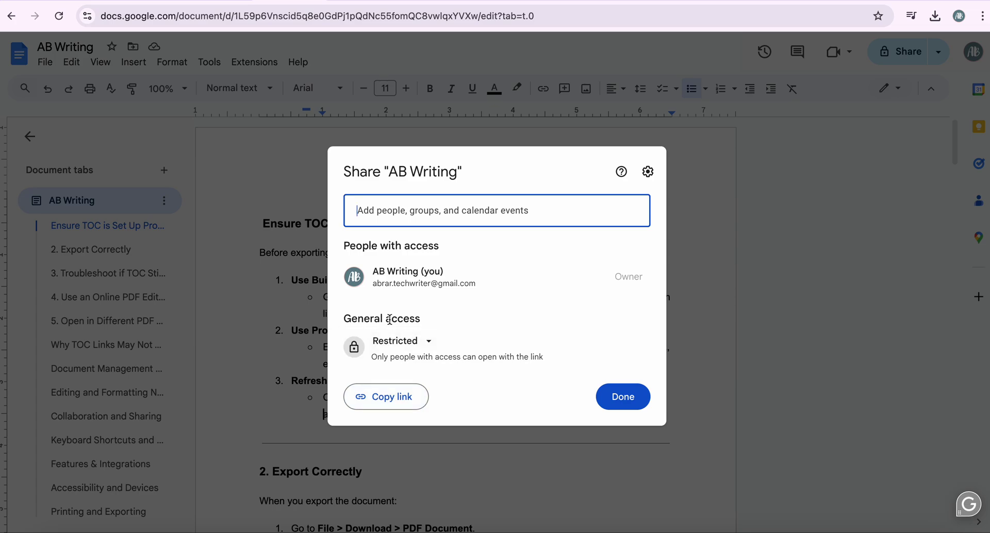
{"action": "mouse_move", "coordinate": [408, 277]}
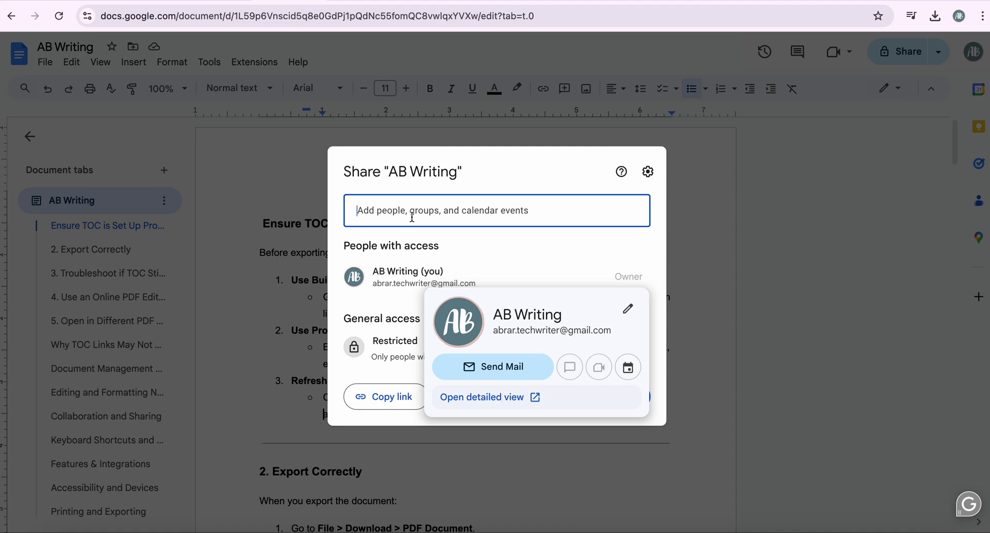
Step: Pick two suggested contacts as invitees, both defaulting to Editor access
{"action": "left_click", "coordinate": [412, 217]}
{"action": "left_click", "coordinate": [425, 252]}
{"action": "left_click", "coordinate": [509, 222]}
{"action": "left_click", "coordinate": [448, 297]}
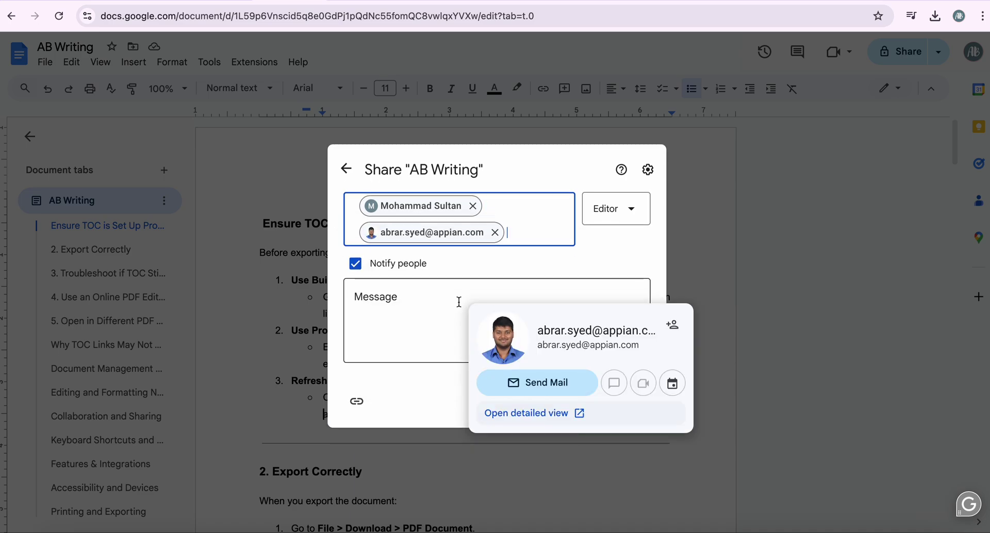
{"action": "left_click", "coordinate": [552, 262]}
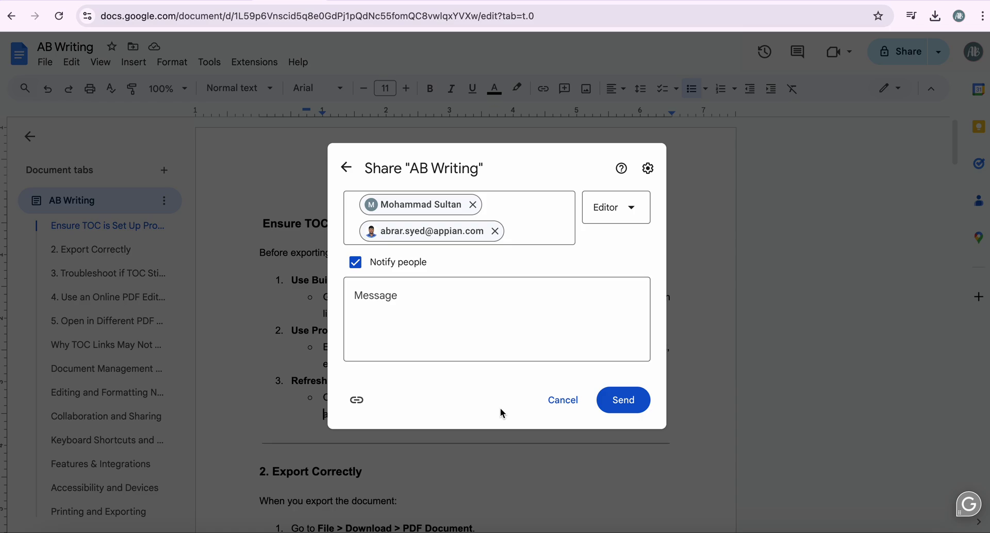
Step: Copy the document link and leave the invitees' role at Editor
{"action": "left_click", "coordinate": [357, 401]}
{"action": "left_click", "coordinate": [626, 217]}
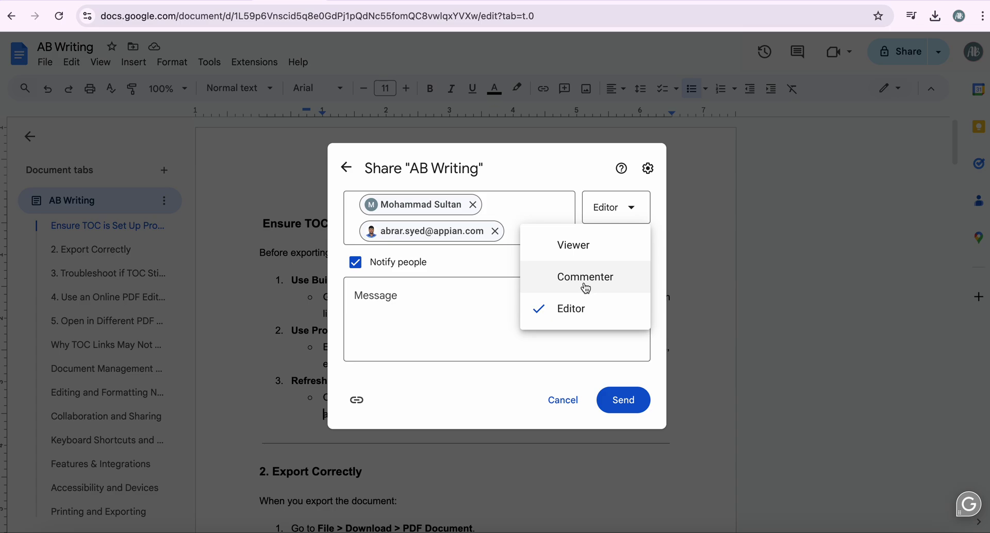
{"action": "left_click", "coordinate": [467, 320]}
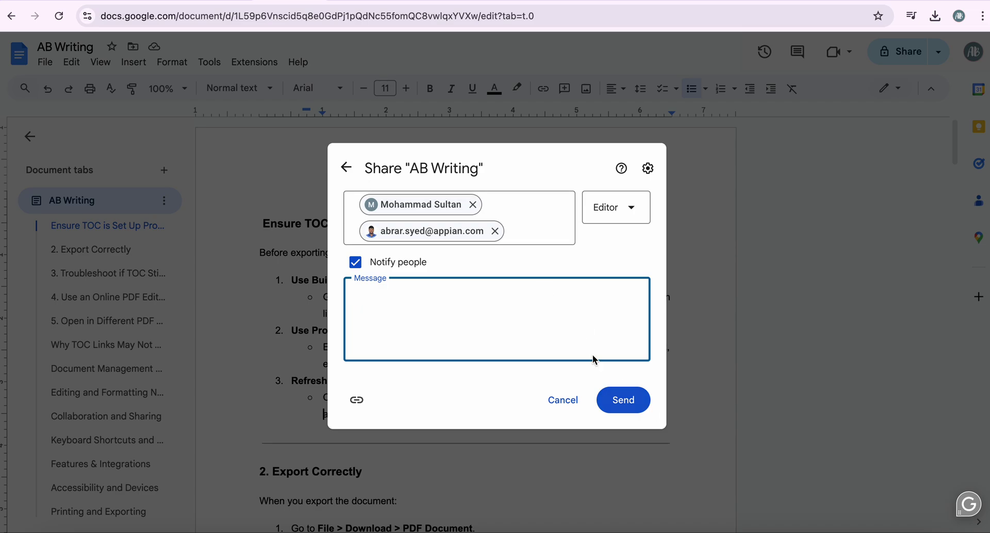
Step: Go back from the invite view to the main Share dialog, with general access still Restricted
{"action": "left_click", "coordinate": [346, 167]}
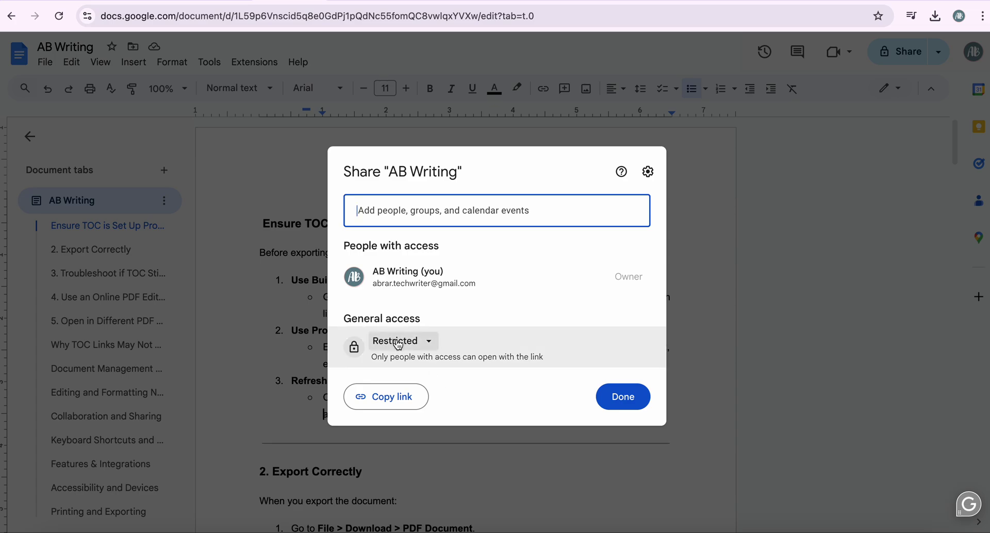
Step: Set general access to 'Anyone with the link' as Viewer, copy the link, and finish
{"action": "left_click", "coordinate": [397, 344]}
{"action": "left_click", "coordinate": [449, 403]}
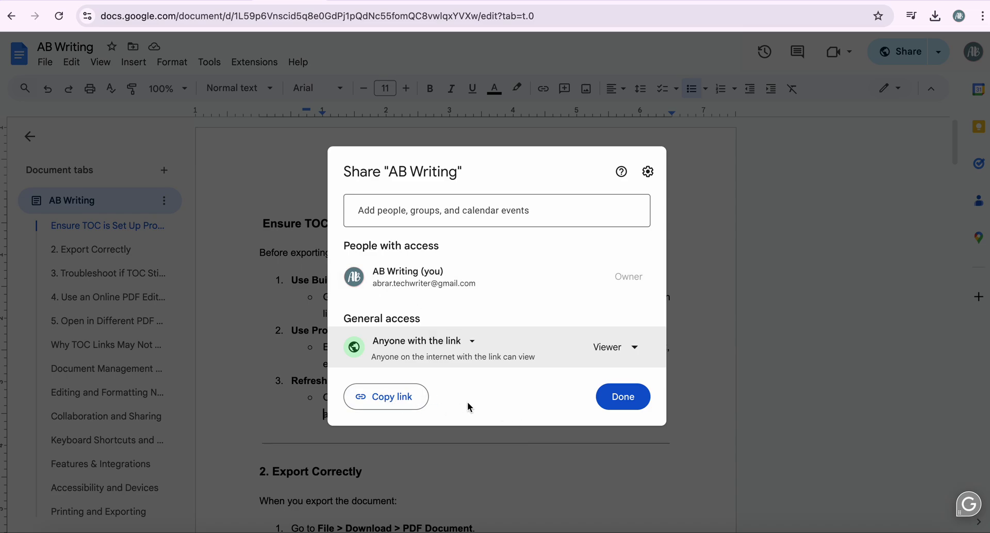
{"action": "left_click", "coordinate": [407, 401]}
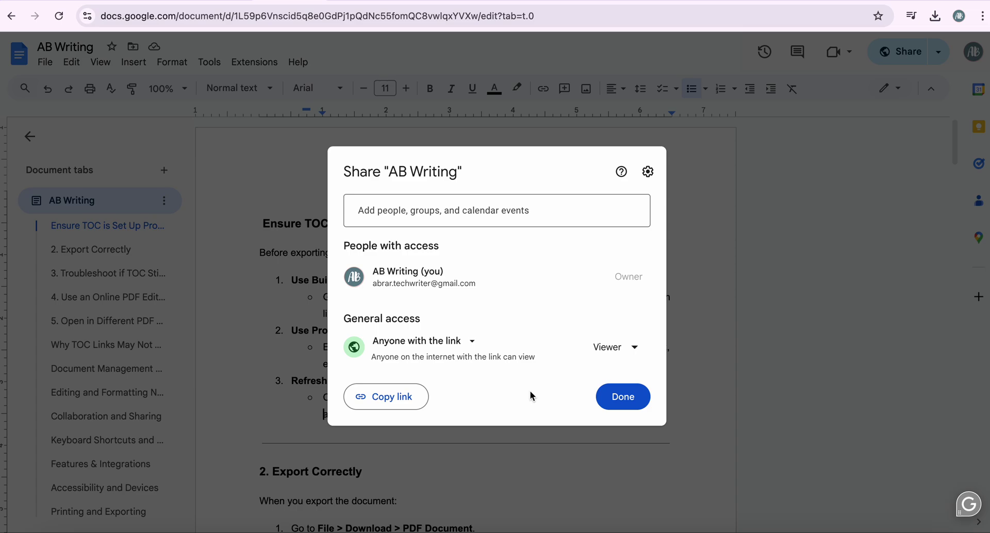
{"action": "left_click", "coordinate": [622, 407]}
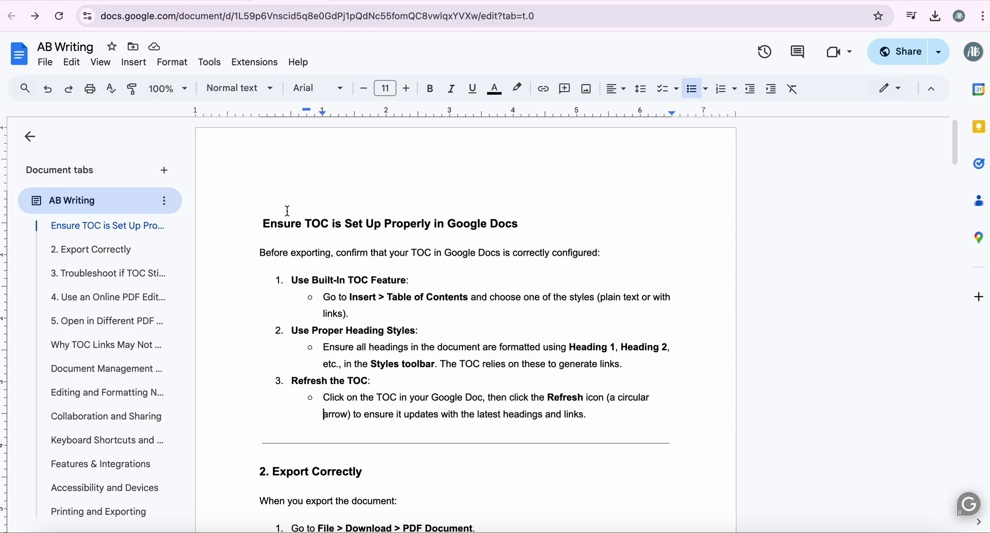
{"action": "left_click", "coordinate": [44, 67]}
{"action": "mouse_move", "coordinate": [79, 202]}
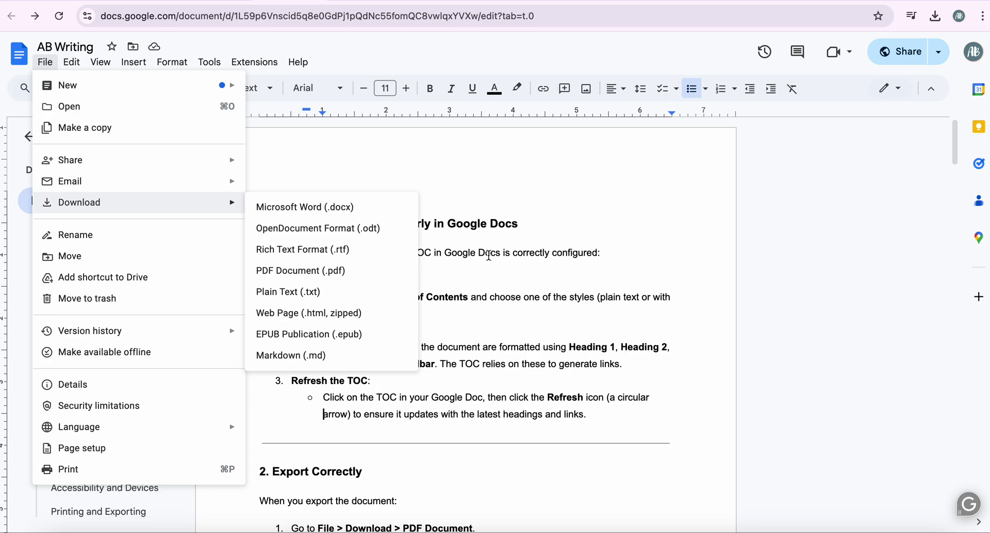
{"action": "left_click", "coordinate": [488, 254]}
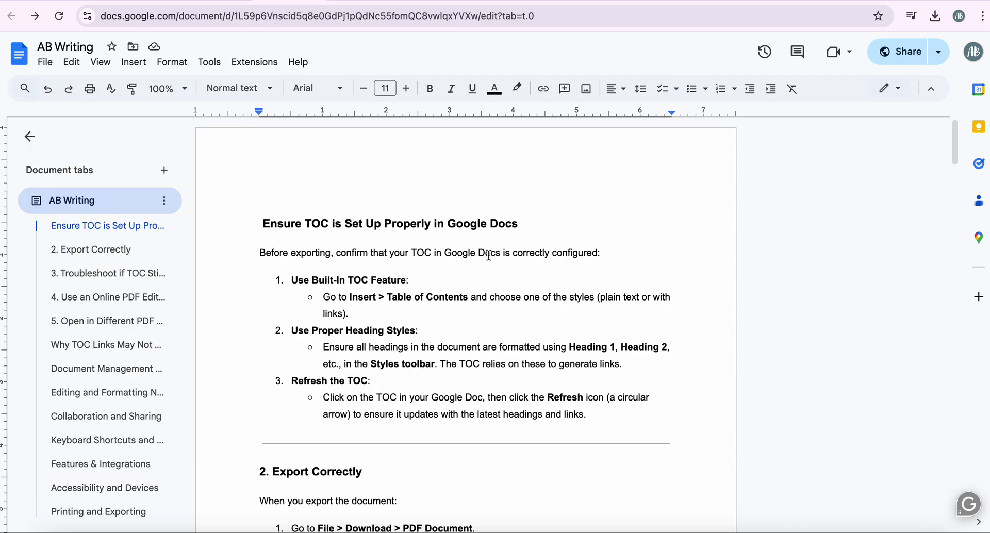